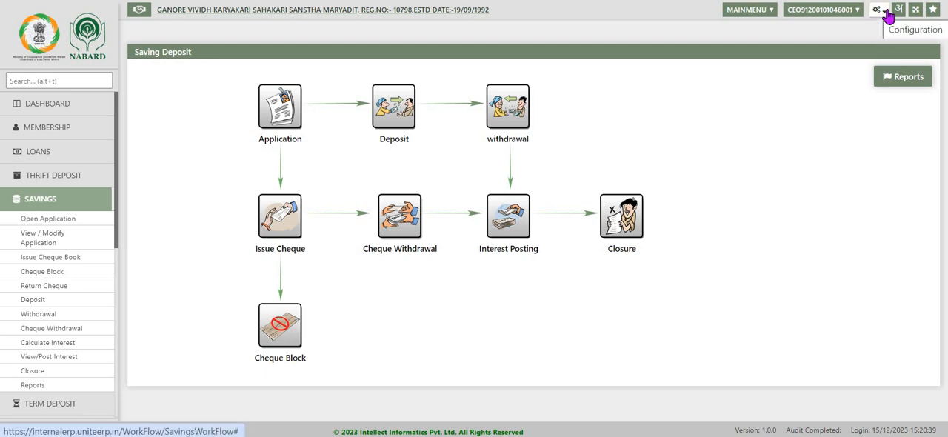
# - Load the Saving Deposits product in the savings deposit Product Definition configuration and save its settings
pyautogui.click(888, 15)
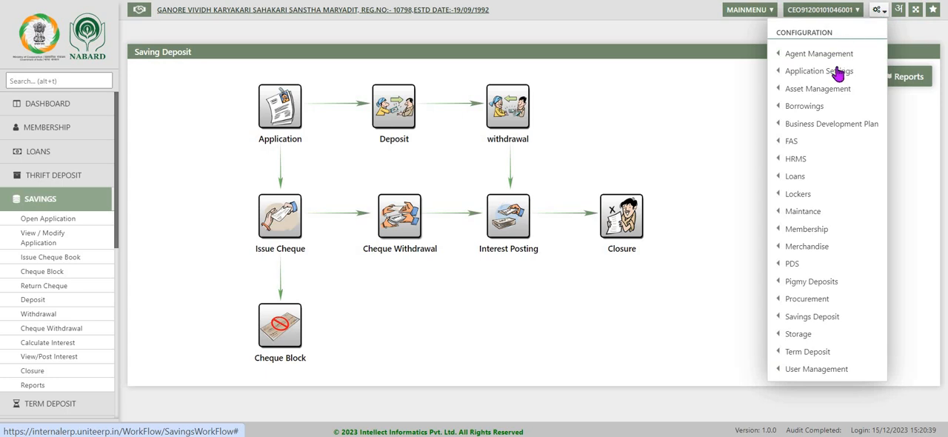
pyautogui.moveTo(782, 318)
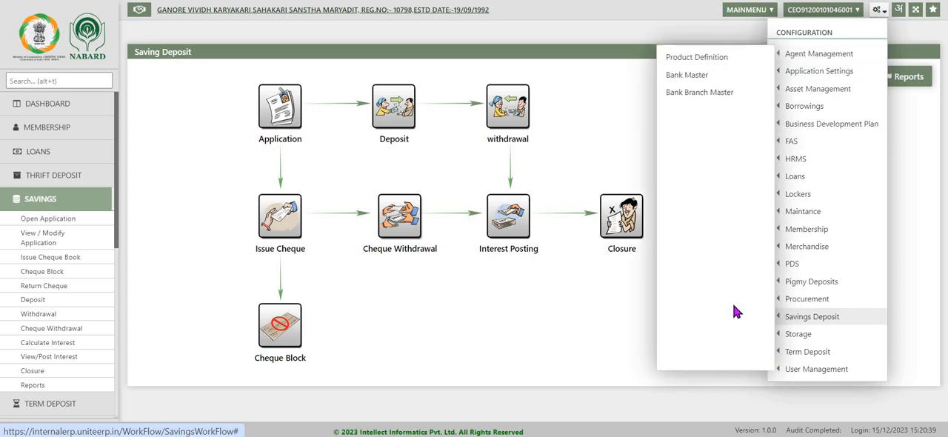
pyautogui.click(700, 59)
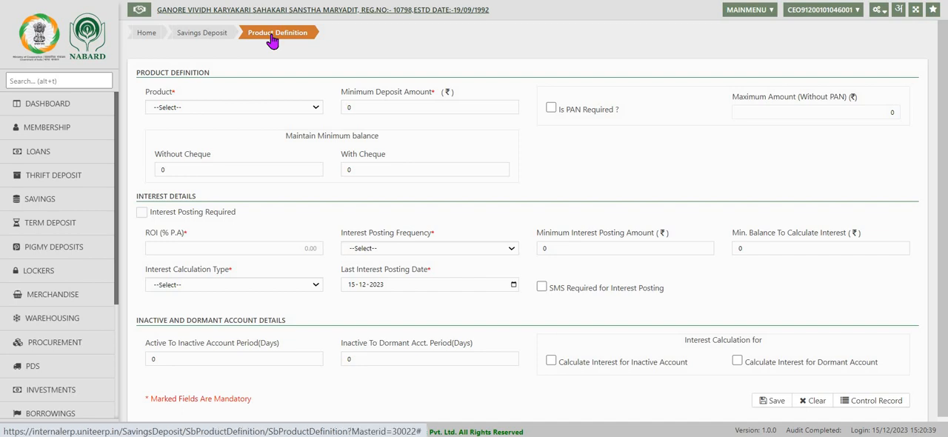
pyautogui.click(316, 111)
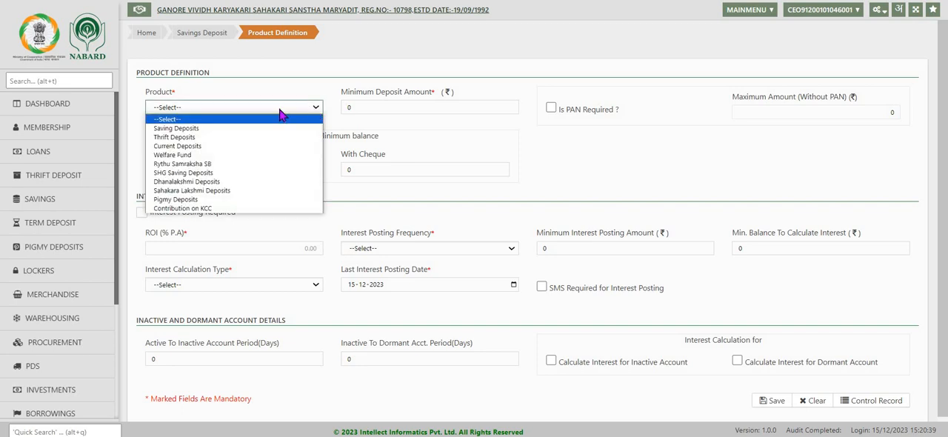
pyautogui.click(223, 128)
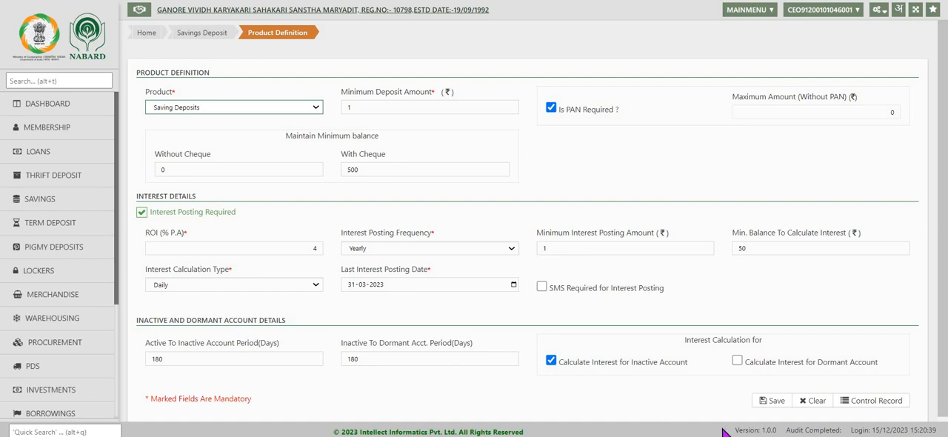
pyautogui.click(772, 404)
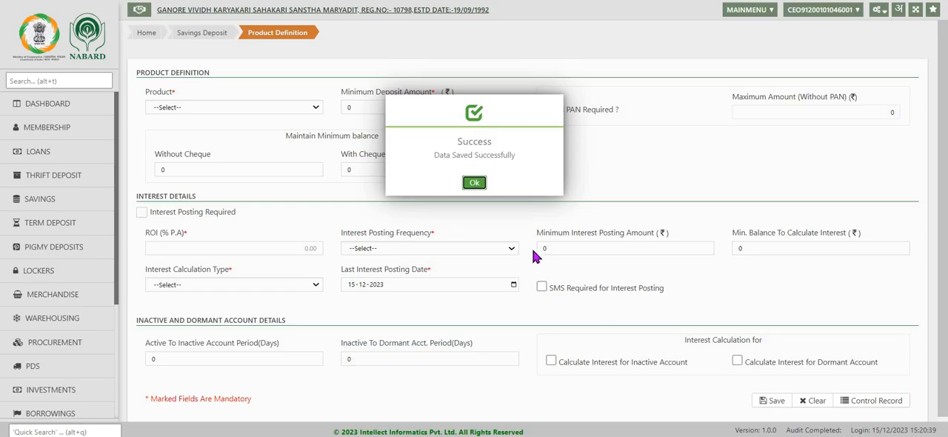
pyautogui.click(474, 182)
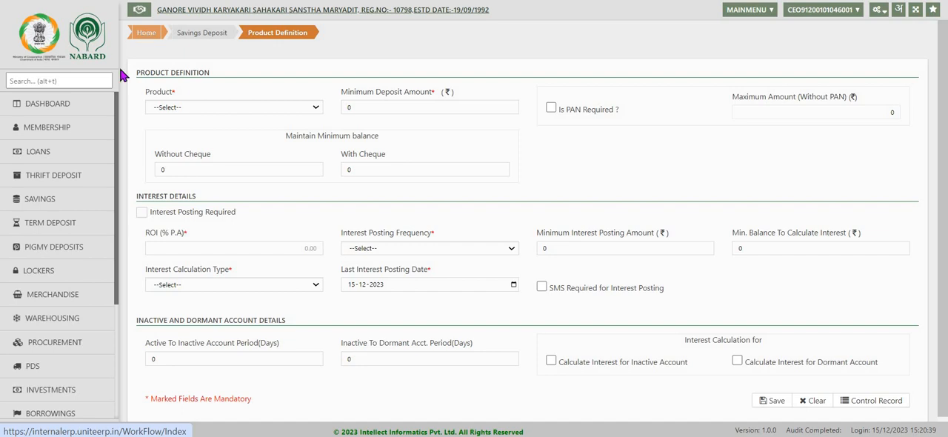
# - Start a new savings account application and load the member's details by admission number
pyautogui.click(41, 107)
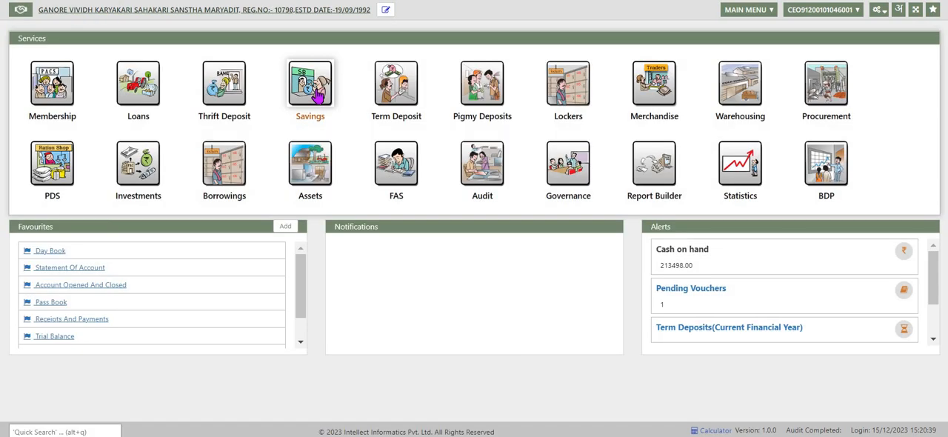
pyautogui.click(311, 89)
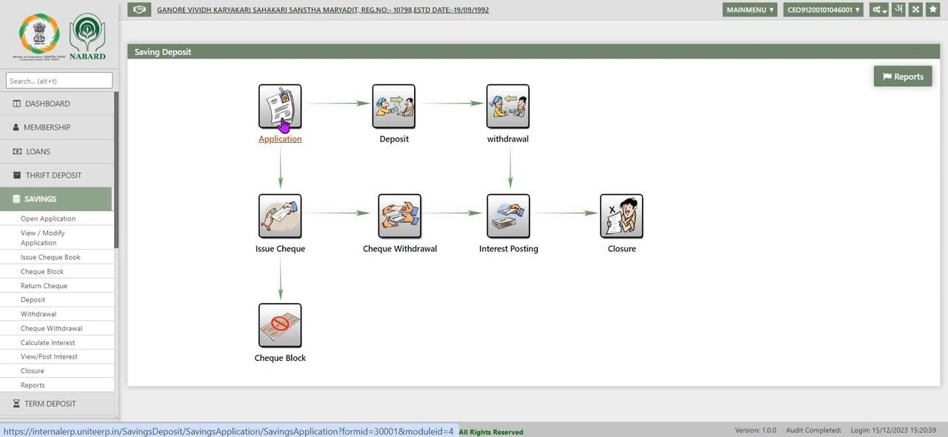
pyautogui.click(284, 126)
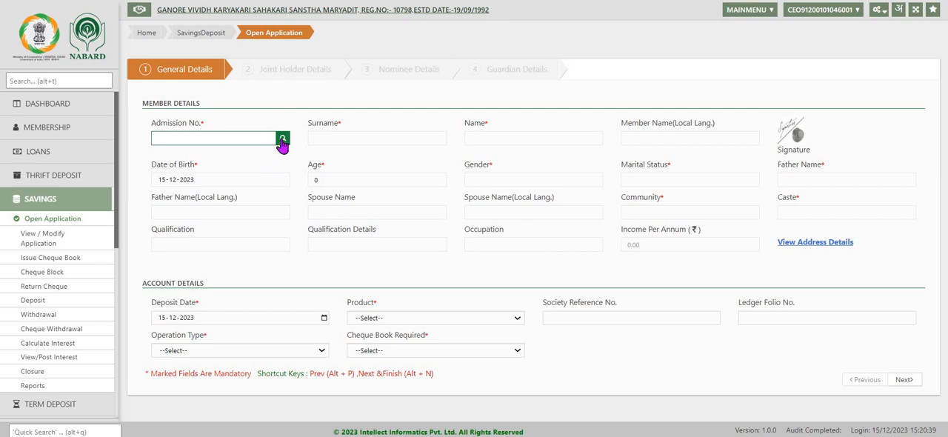
pyautogui.click(282, 141)
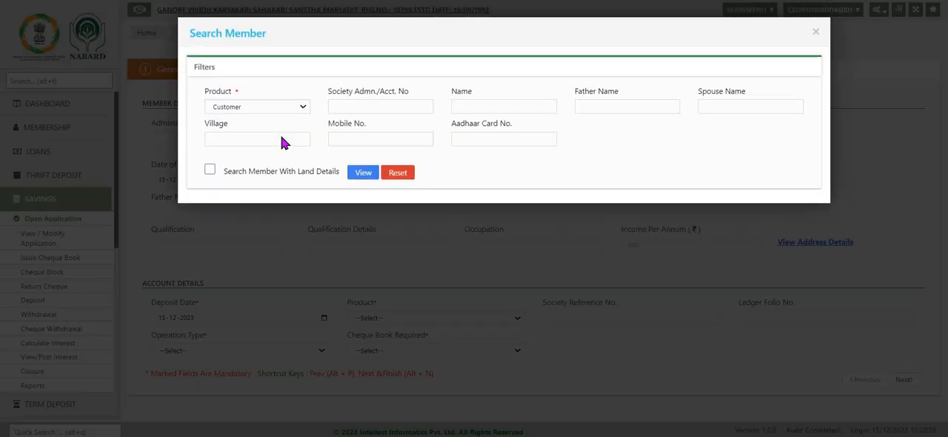
pyautogui.press('Escape')
pyautogui.write('101500')
pyautogui.press('Return')
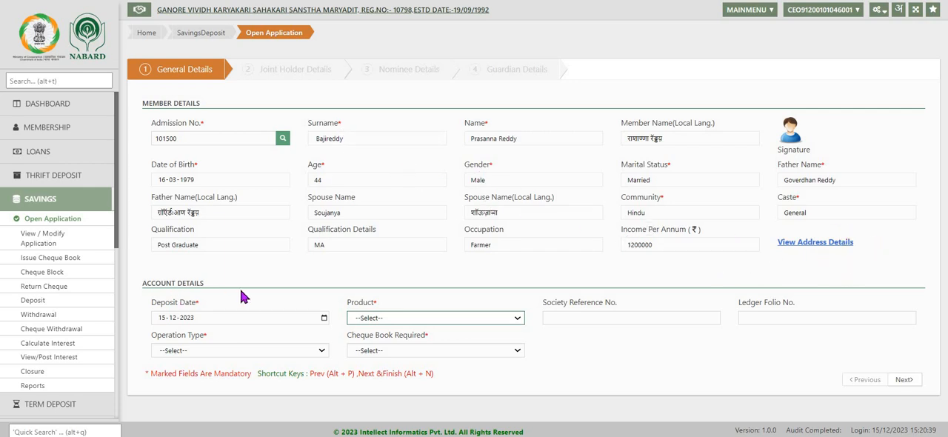
pyautogui.click(503, 320)
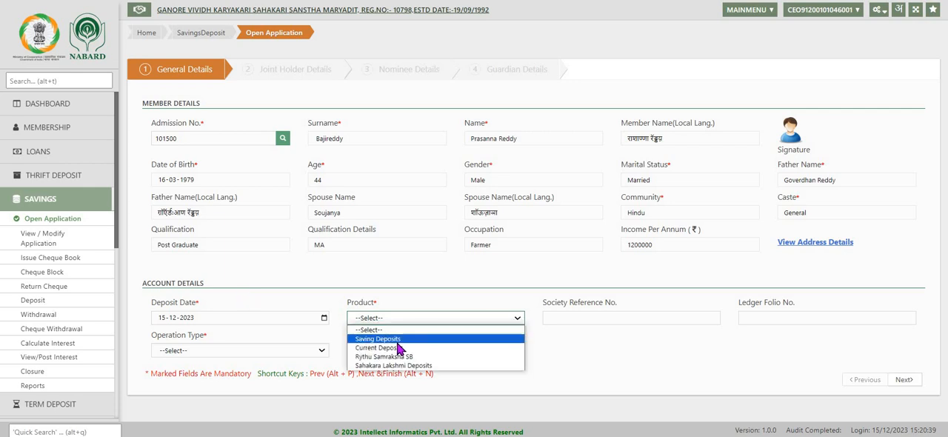
# - Open the savings application for viewing or modification and load the member by admission number
pyautogui.click(38, 242)
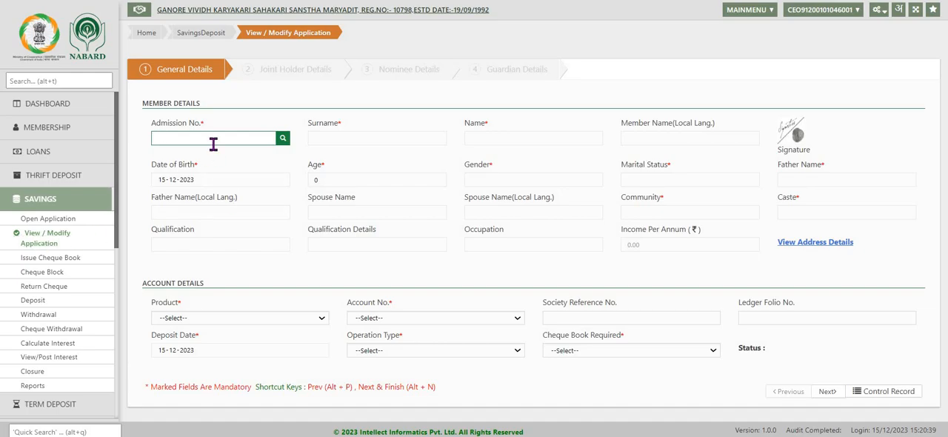
pyautogui.write('101500')
pyautogui.press('Tab')
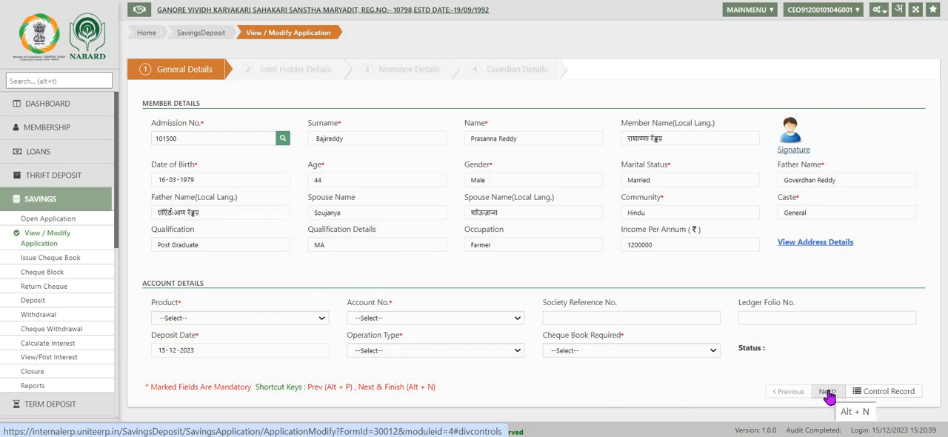
# - Load the member's existing savings account by choosing the Saving Deposits product and the account number
pyautogui.click(324, 319)
pyautogui.click(212, 338)
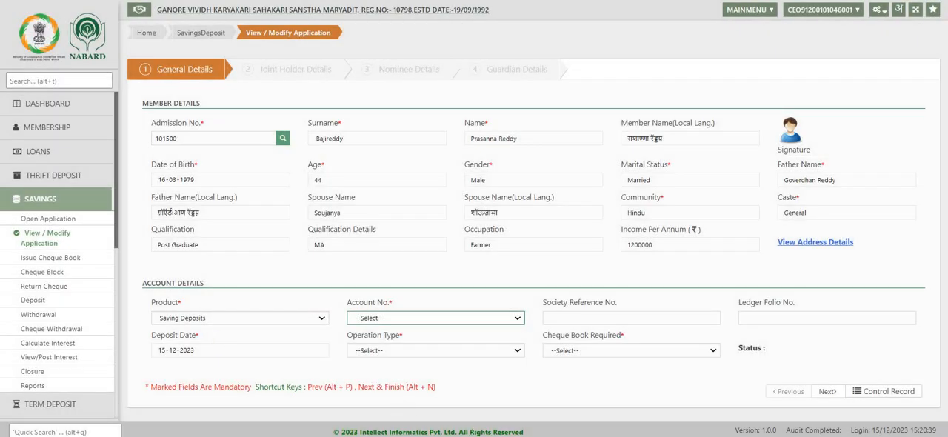
pyautogui.click(518, 318)
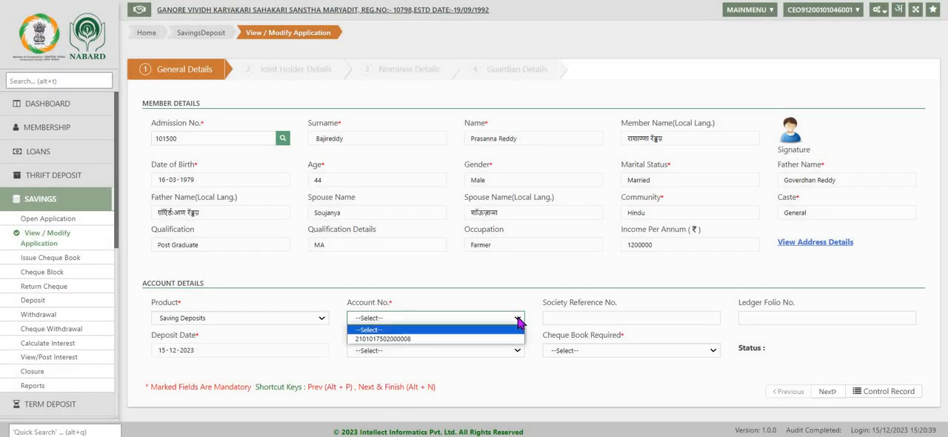
pyautogui.click(460, 340)
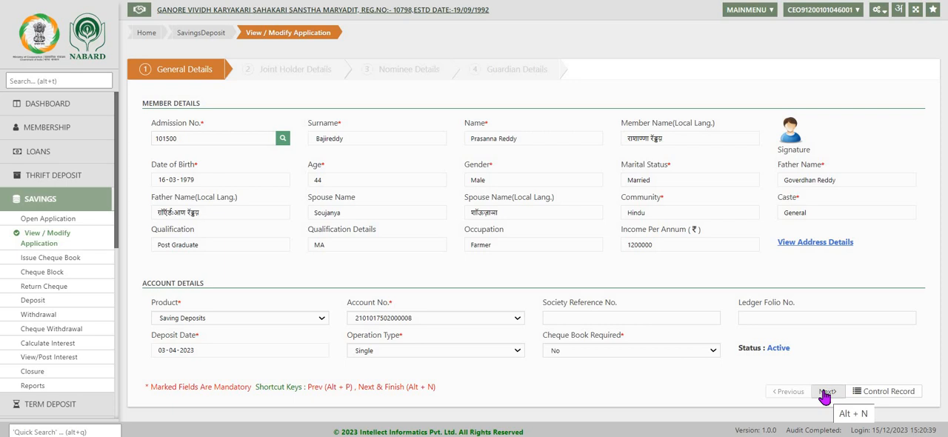
# - Set Cheque Book Required to Yes and save the application, leaving the joint holder, nominee and guardian details as they are
pyautogui.click(560, 351)
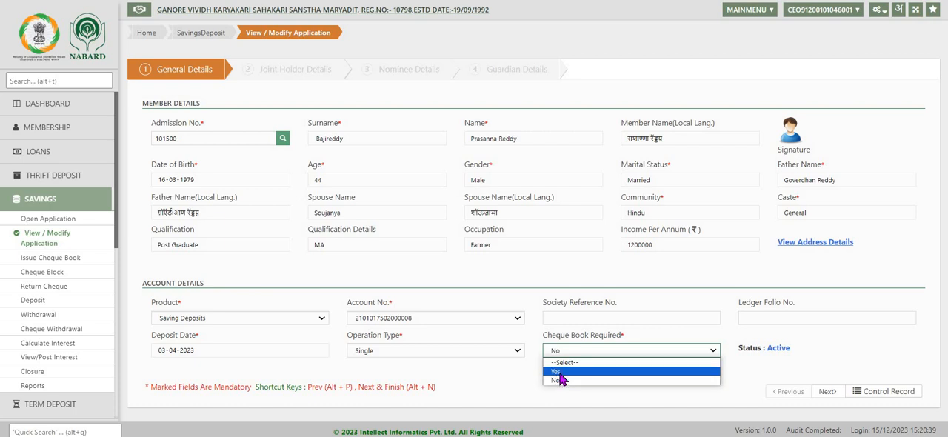
pyautogui.click(559, 372)
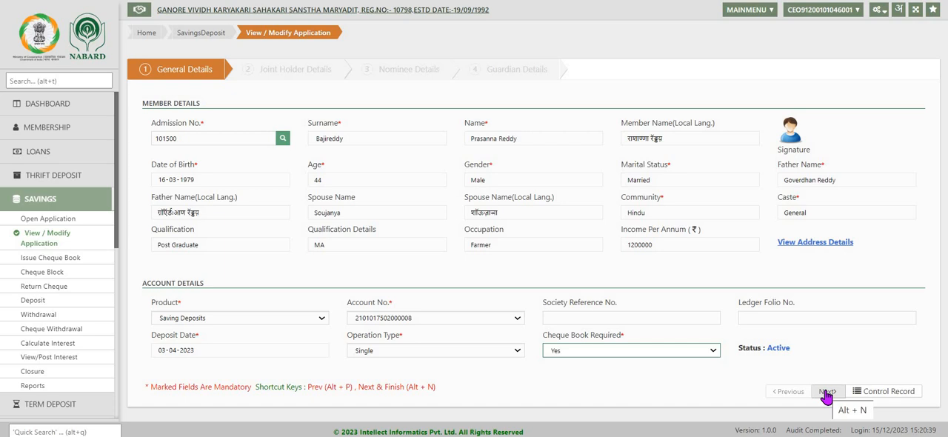
pyautogui.click(827, 393)
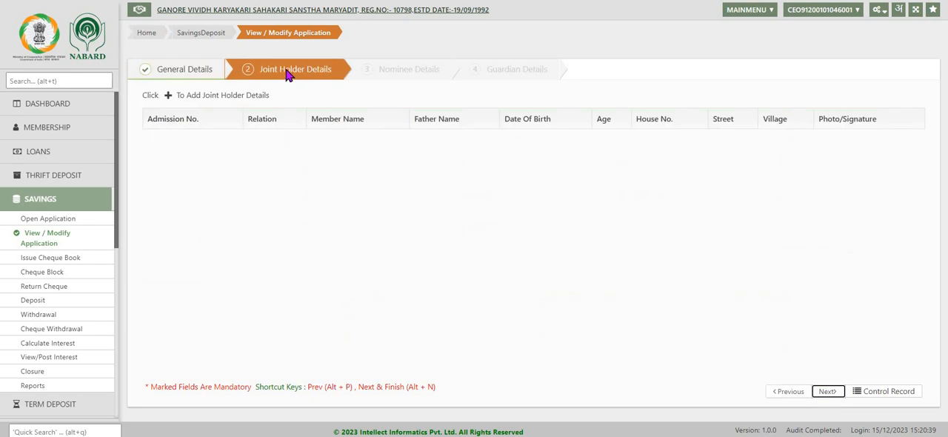
pyautogui.click(828, 393)
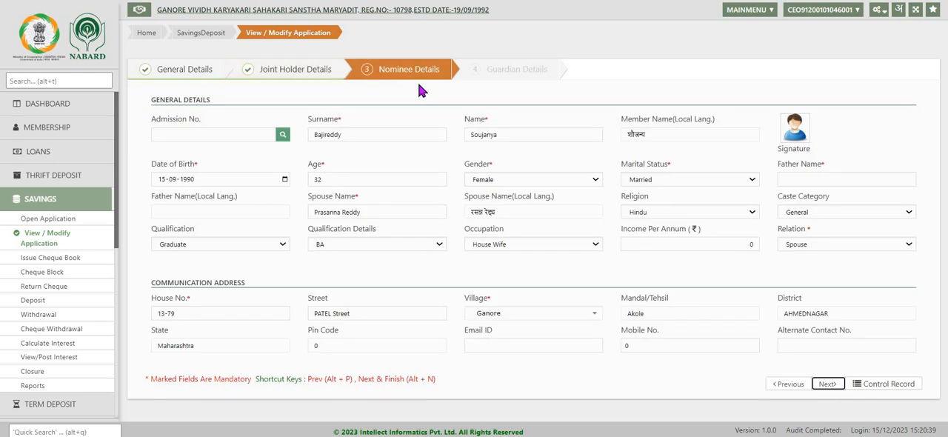
pyautogui.click(828, 385)
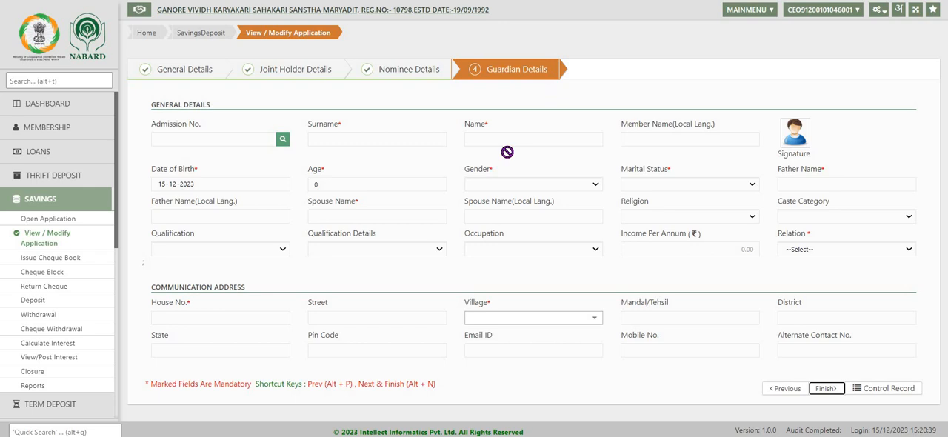
pyautogui.click(826, 390)
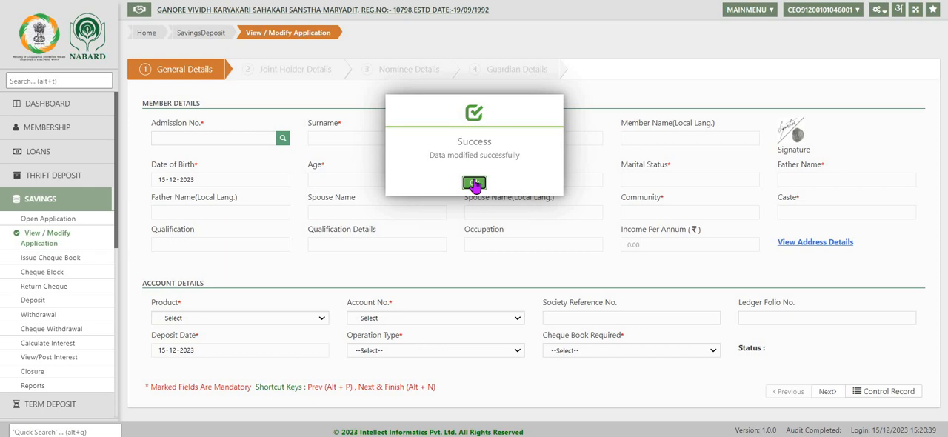
pyautogui.click(474, 184)
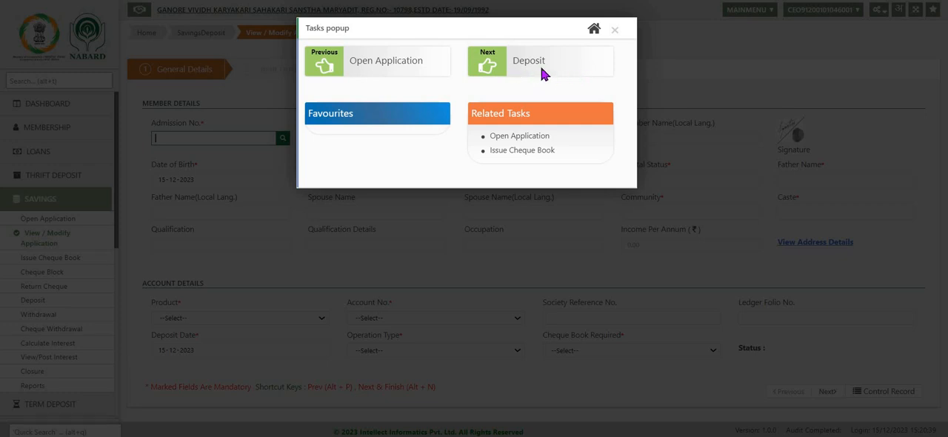
pyautogui.click(615, 31)
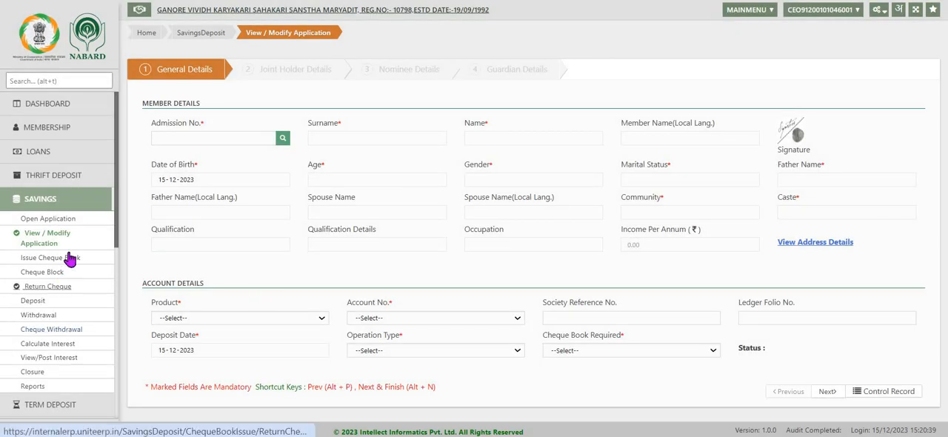
# - Open the savings Deposit form and load the member's account by admission number
pyautogui.click(71, 262)
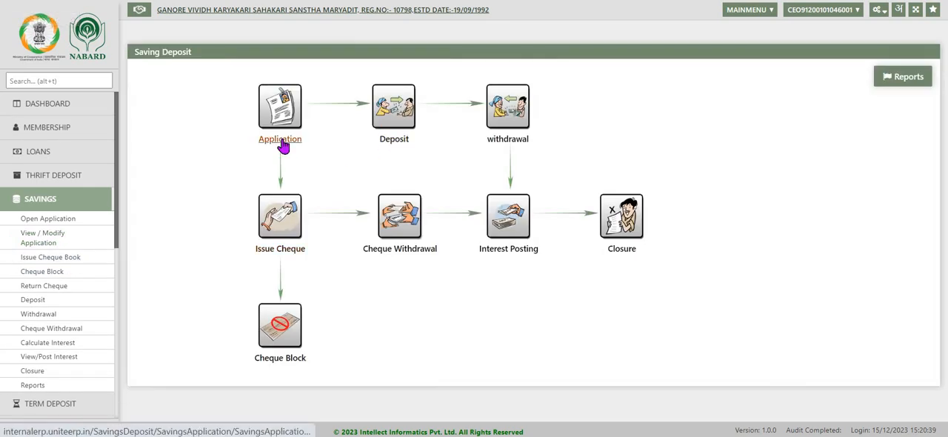
pyautogui.click(405, 137)
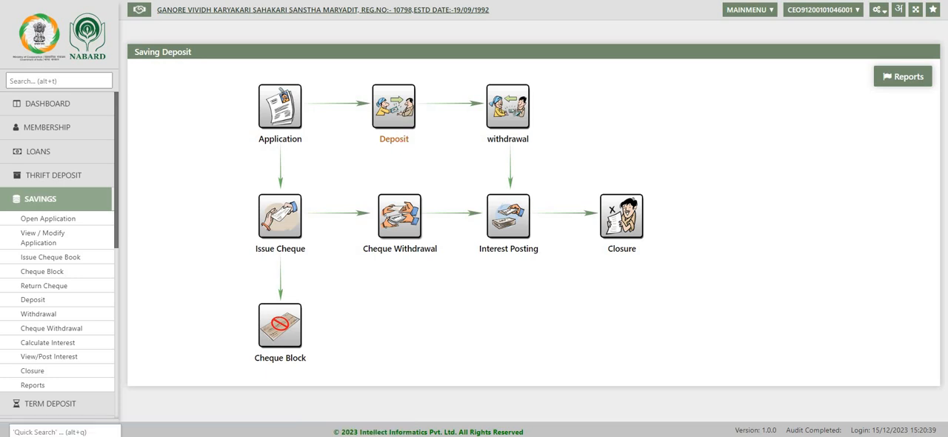
pyautogui.click(391, 126)
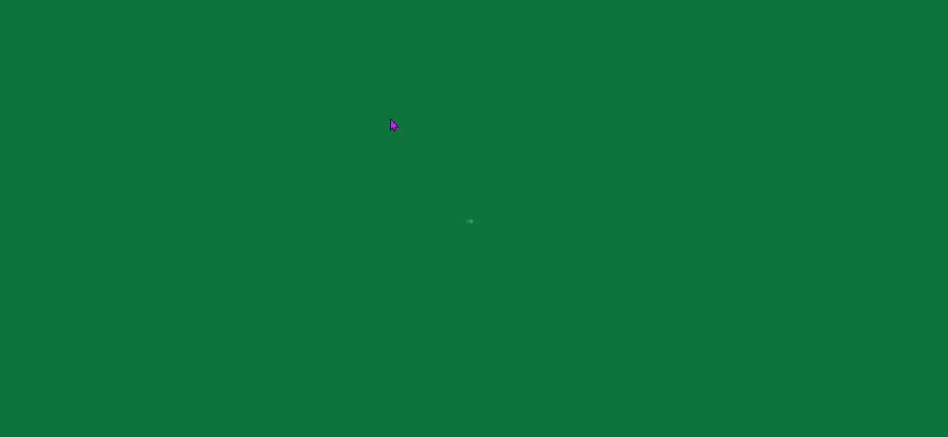
pyautogui.write('101500')
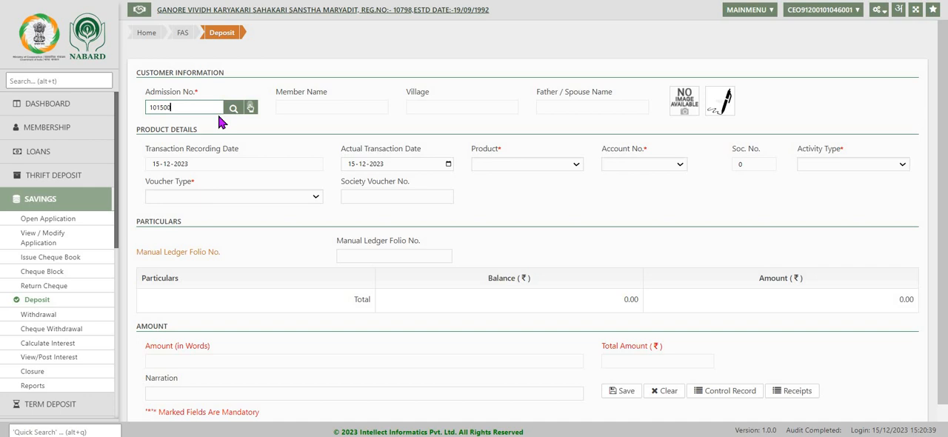
pyautogui.press('Tab')
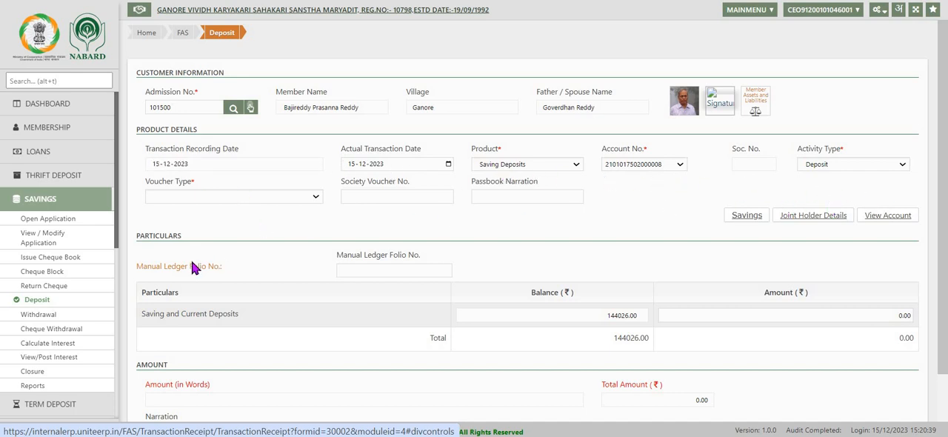
# - Set the voucher type to Cash and enter a deposit amount of 5000 for Saving and Current Deposits
pyautogui.click(203, 196)
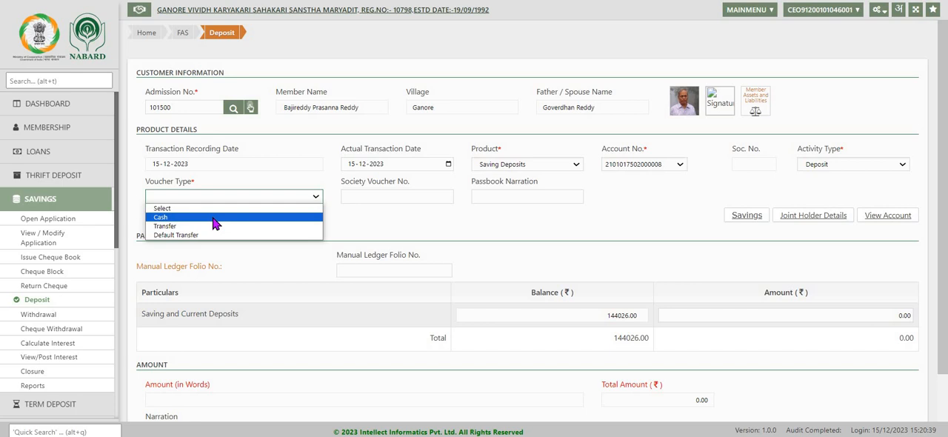
pyautogui.click(214, 219)
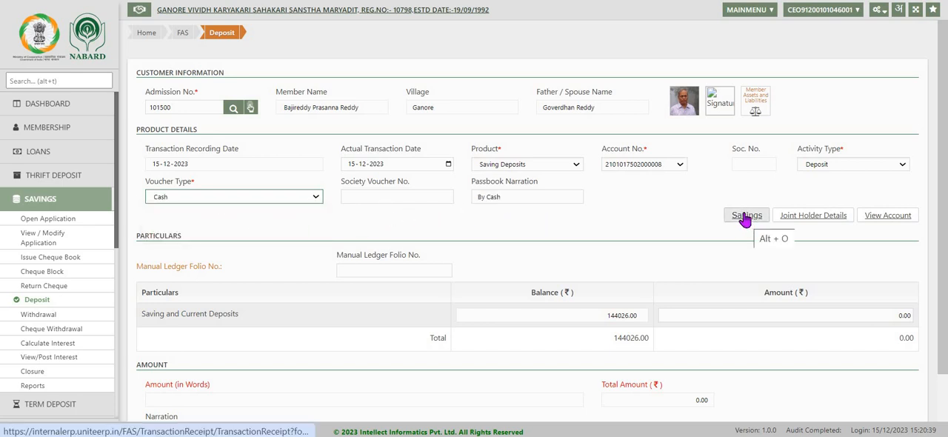
pyautogui.click(851, 315)
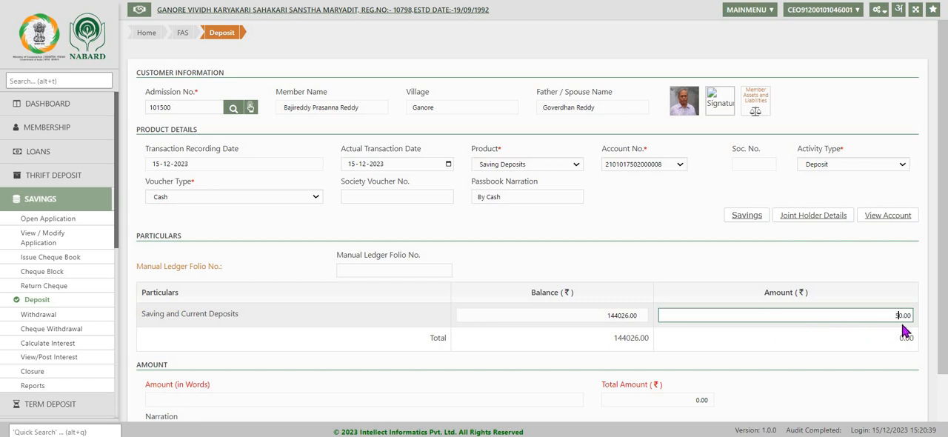
pyautogui.write('00')
pyautogui.press('Tab')
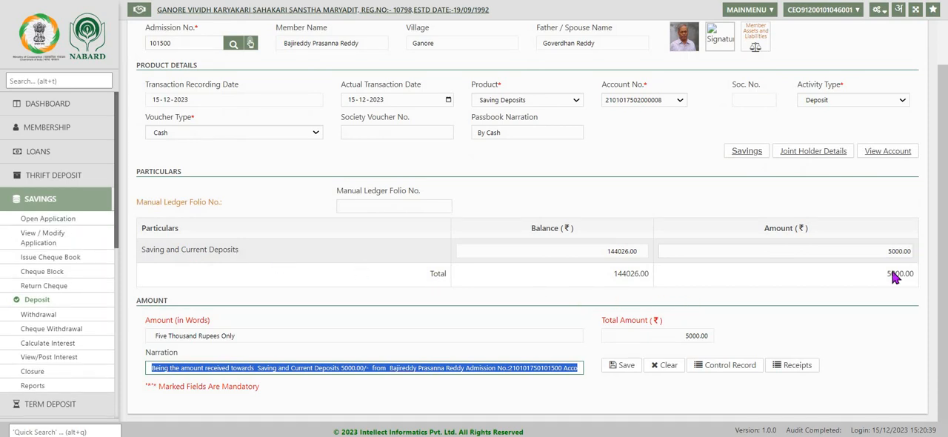
# - Save the 5000 cash deposit, confirm the transaction and acknowledge the prepared voucher
pyautogui.click(626, 368)
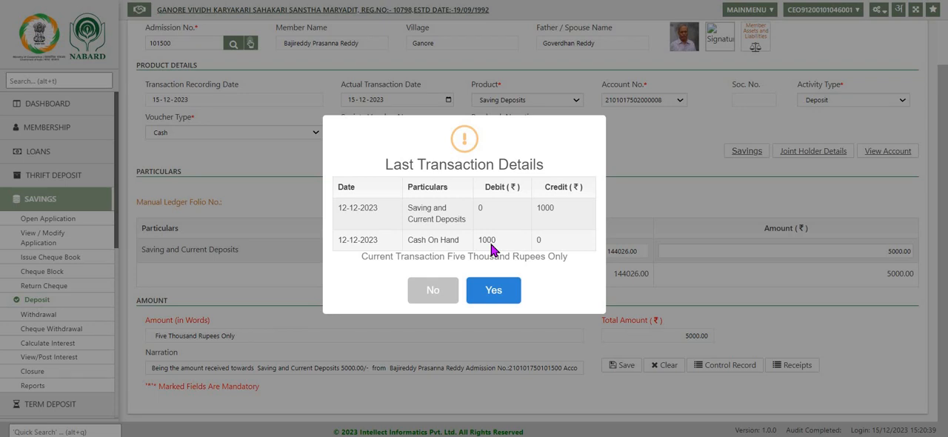
pyautogui.click(495, 291)
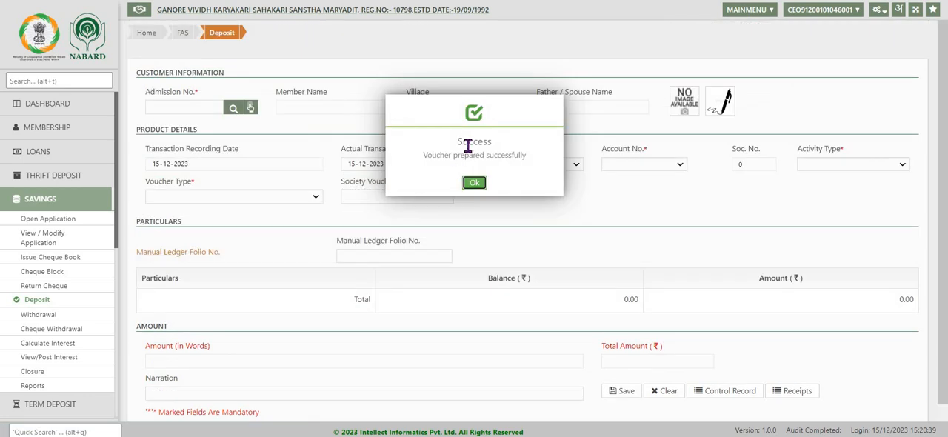
pyautogui.click(474, 184)
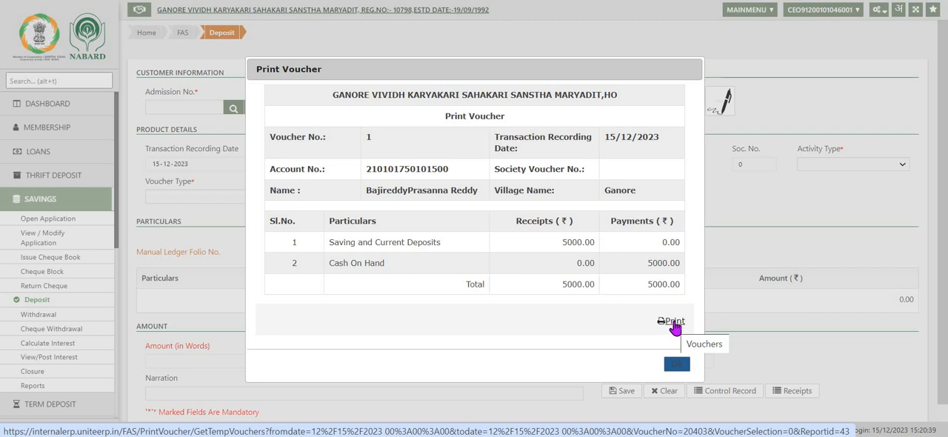
# - Open the printable deposit voucher, look through the society and customer copies, and close the voucher preview
pyautogui.click(674, 326)
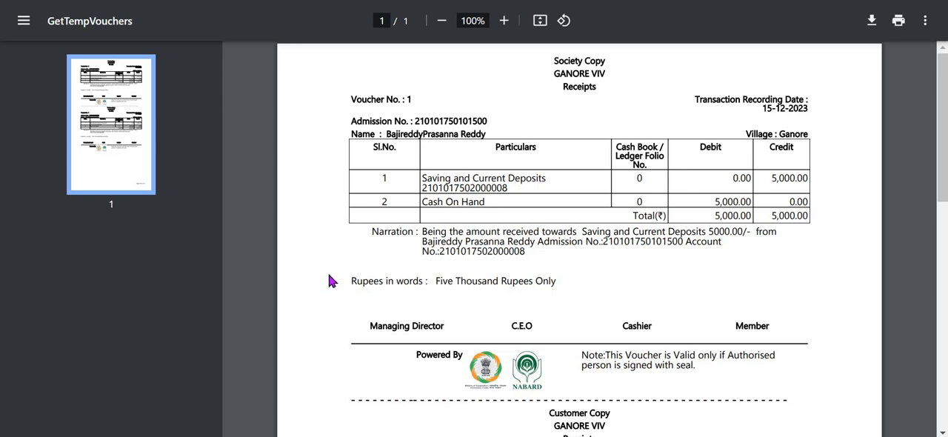
pyautogui.scroll(-4, 552, 126)
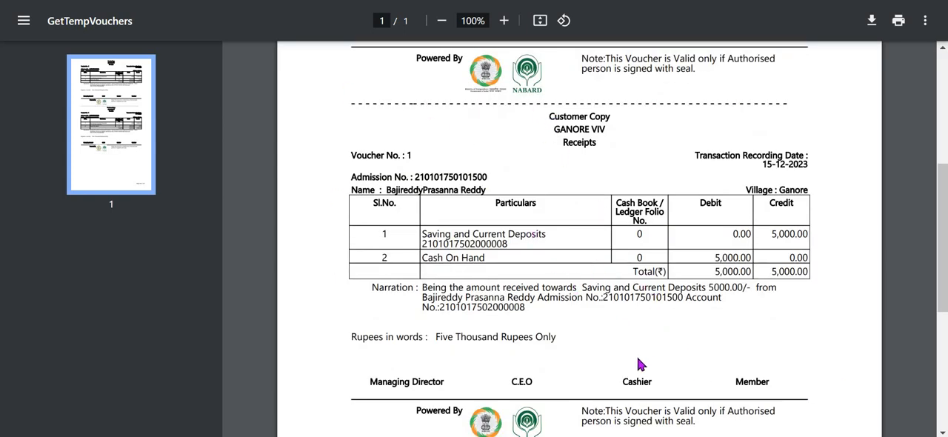
pyautogui.scroll(-6, 634, 366)
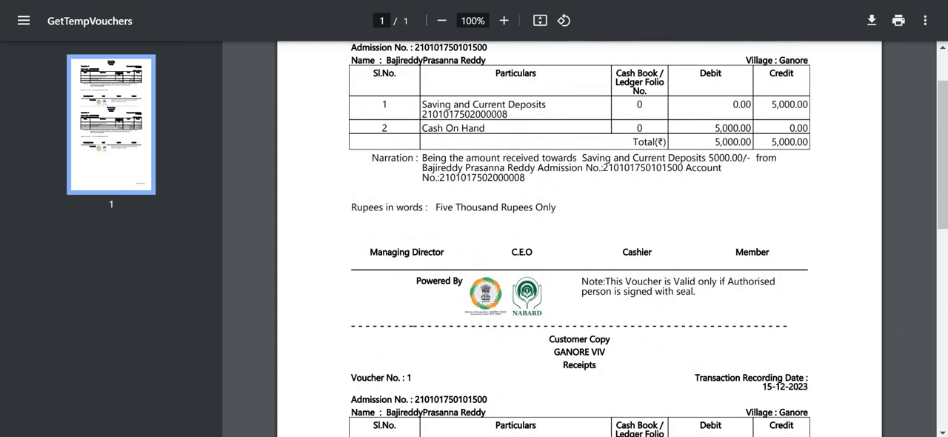
pyautogui.click(95, 1)
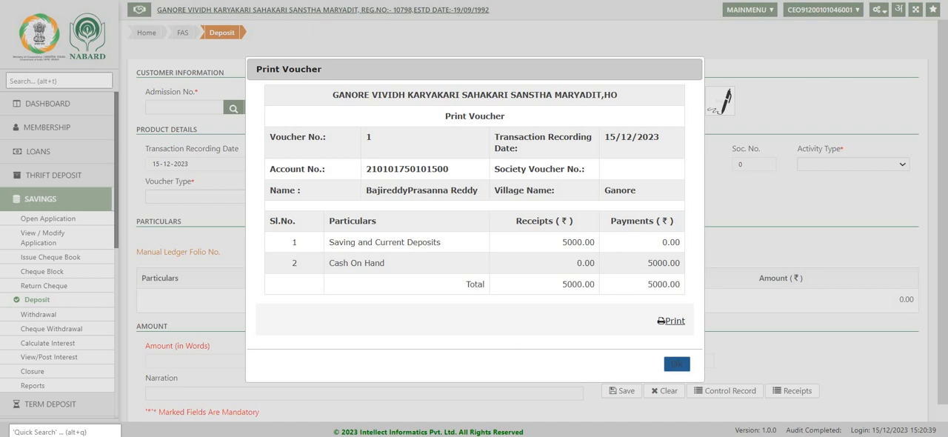
pyautogui.click(676, 365)
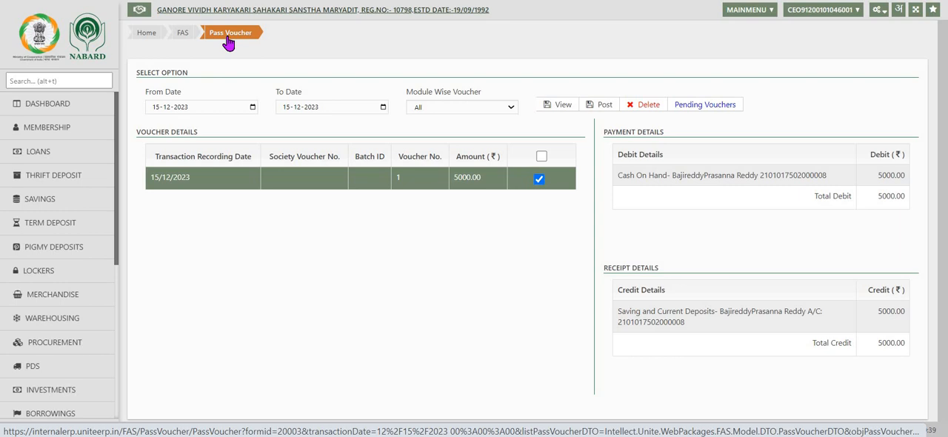
# - Select the 5000 deposit voucher dated 15/12/2023 on the Pass Voucher screen and post it
pyautogui.click(540, 179)
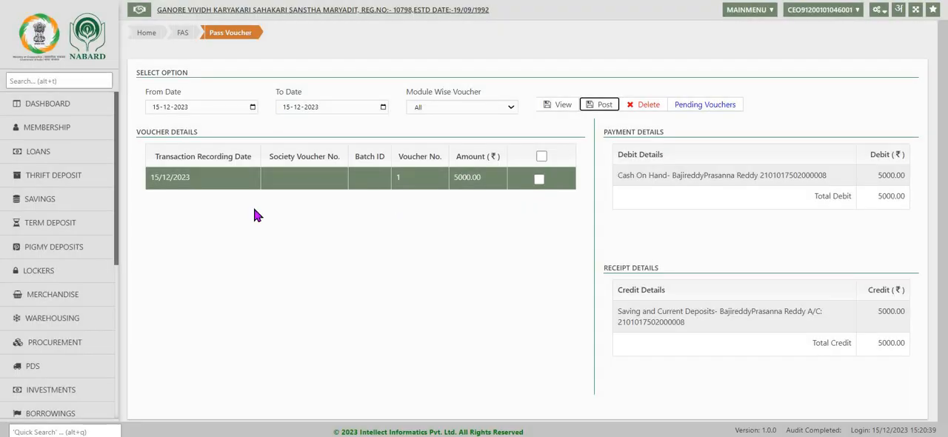
pyautogui.click(539, 181)
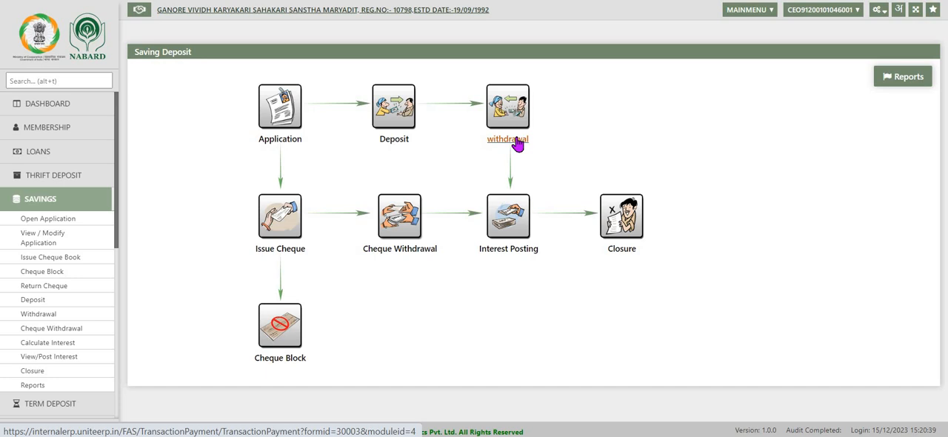
# - Open the savings Withdrawal form and load the member's account by admission number
pyautogui.click(517, 140)
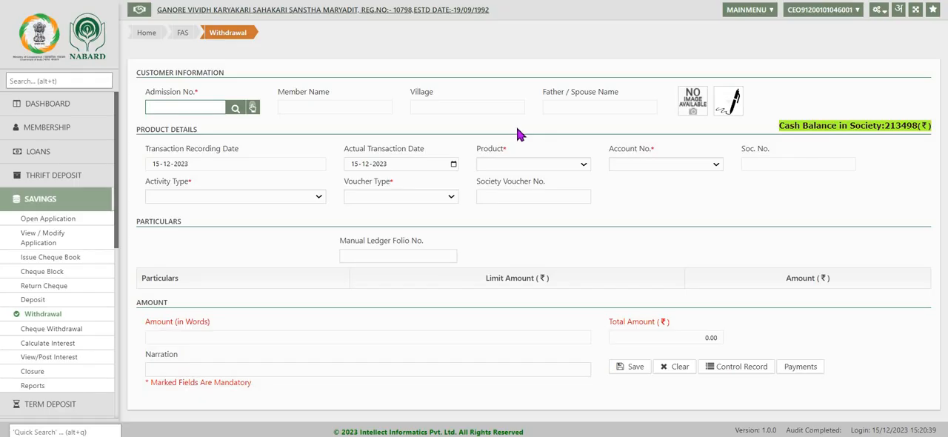
pyautogui.write('101500')
pyautogui.press('Return')
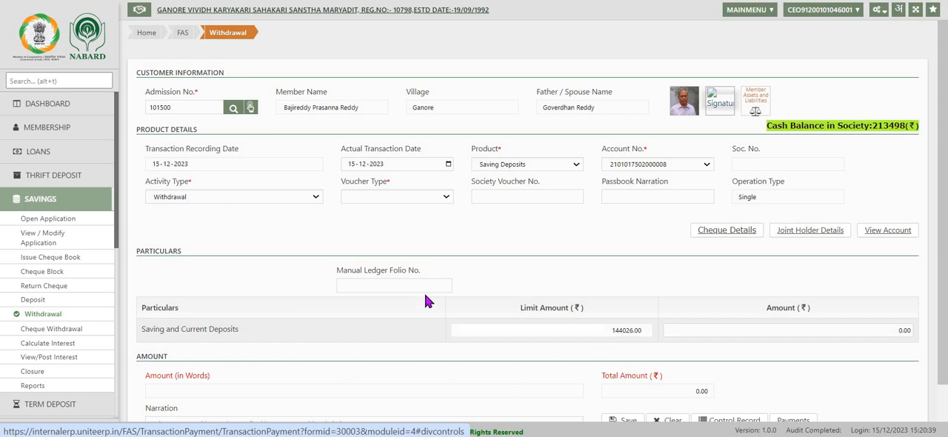
# - Set the withdrawal's voucher type to Cash and enter an amount of 7000 for Saving and Current Deposits
pyautogui.click(445, 196)
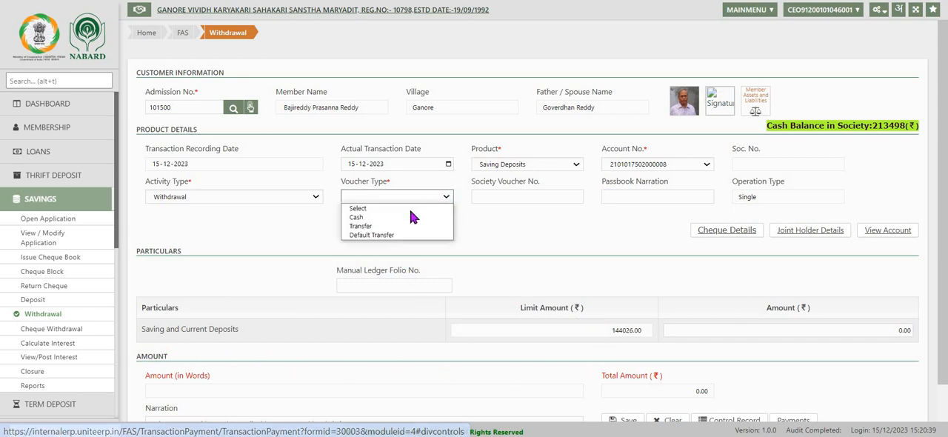
pyautogui.click(398, 217)
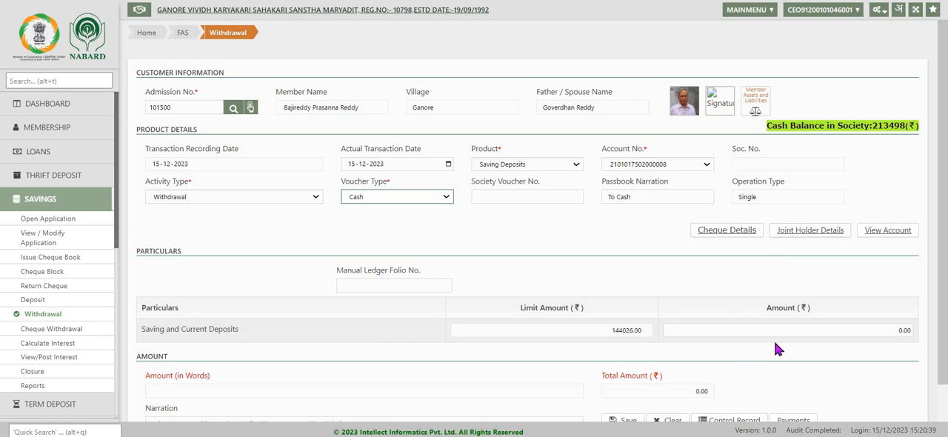
pyautogui.click(870, 330)
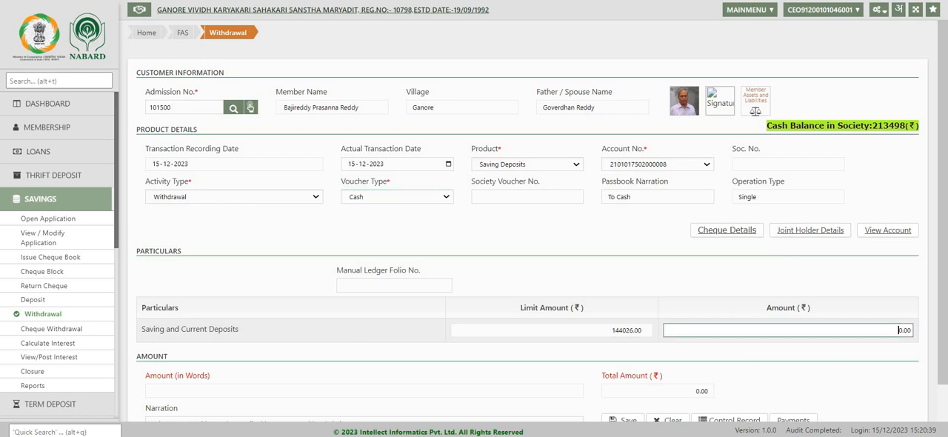
pyautogui.write('7000')
pyautogui.scroll(-1, 774, 365)
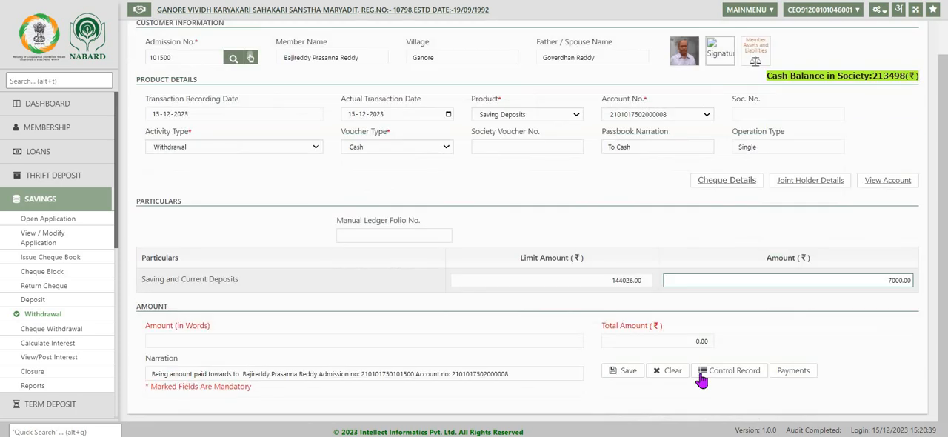
# - Try to save the 7000 withdrawal and dismiss the resulting message
pyautogui.click(627, 375)
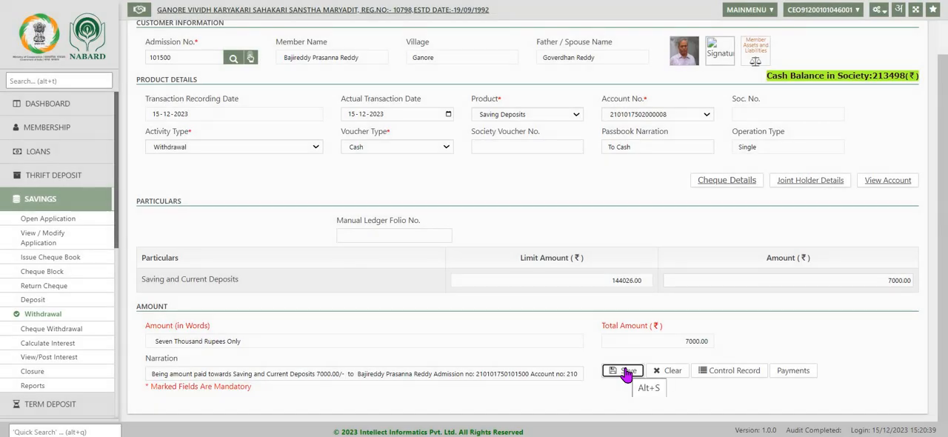
pyautogui.click(627, 375)
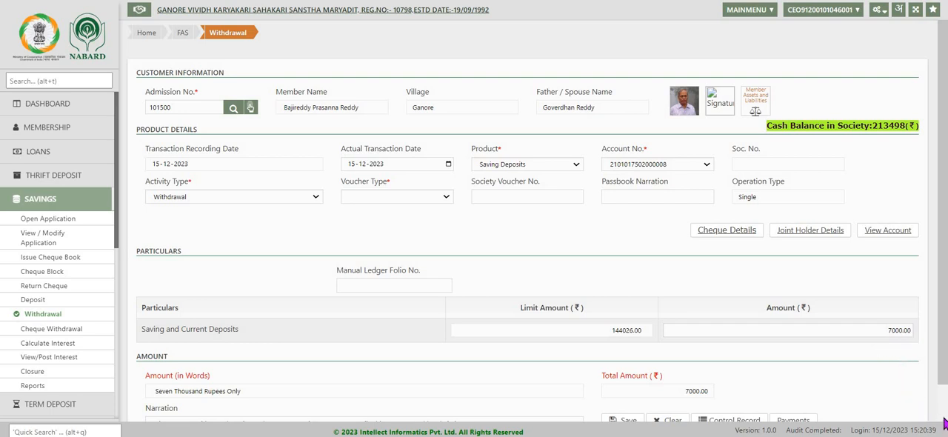
pyautogui.scroll(-2, 942, 420)
pyautogui.click(628, 374)
pyautogui.click(463, 234)
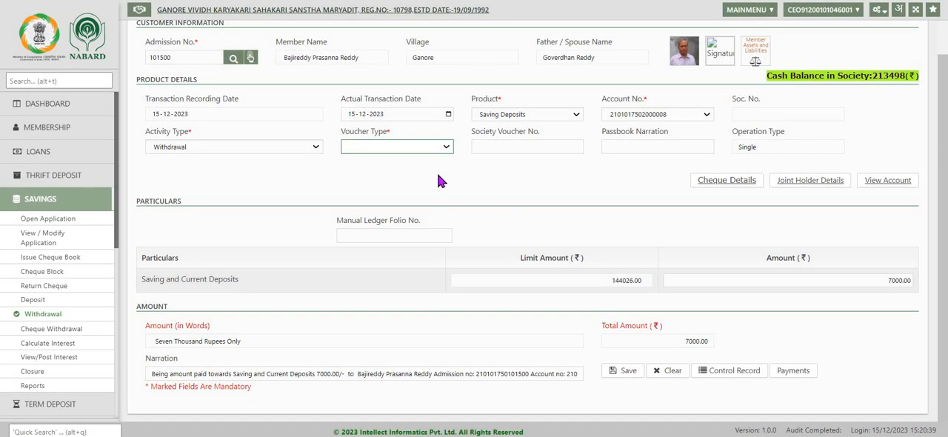
# - Choose Cash as the voucher type again, save and confirm the 7000 withdrawal, and close its voucher preview
pyautogui.click(447, 151)
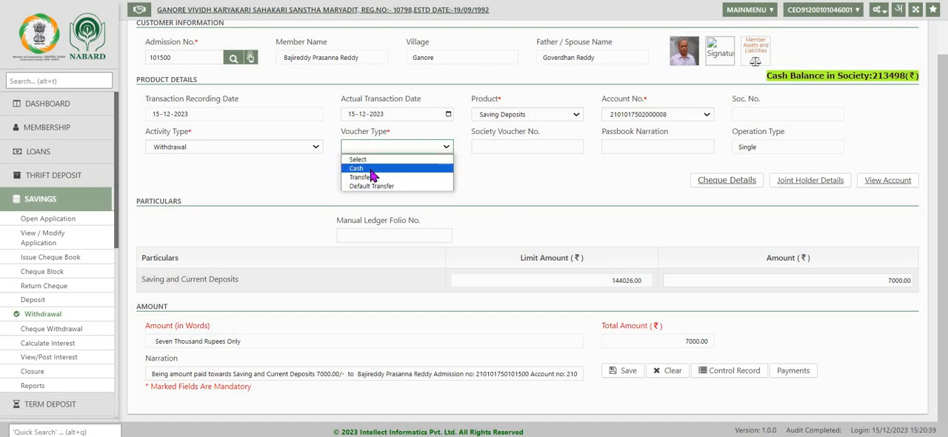
pyautogui.click(374, 172)
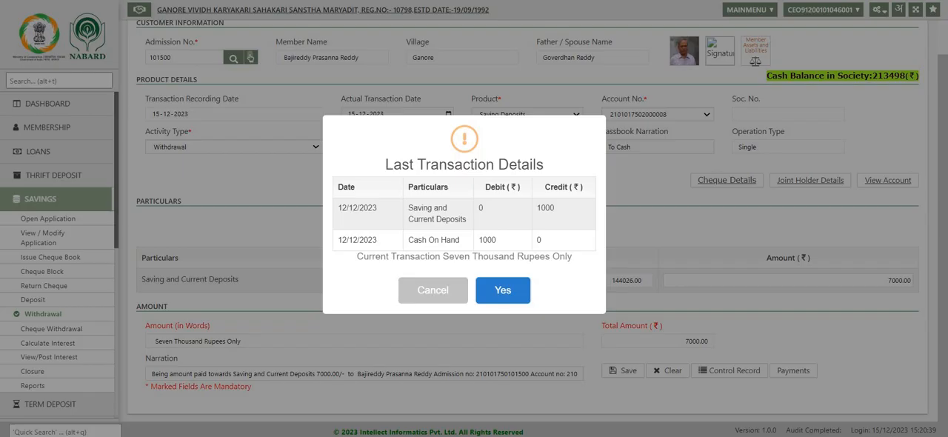
pyautogui.click(502, 293)
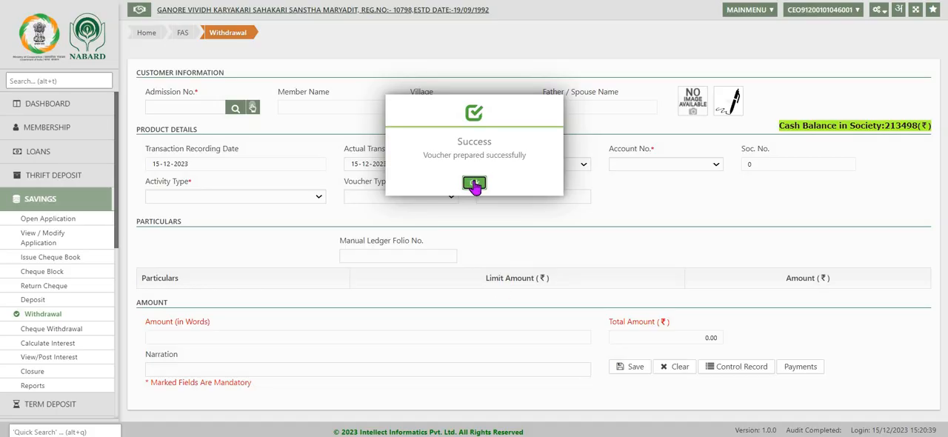
pyautogui.click(474, 184)
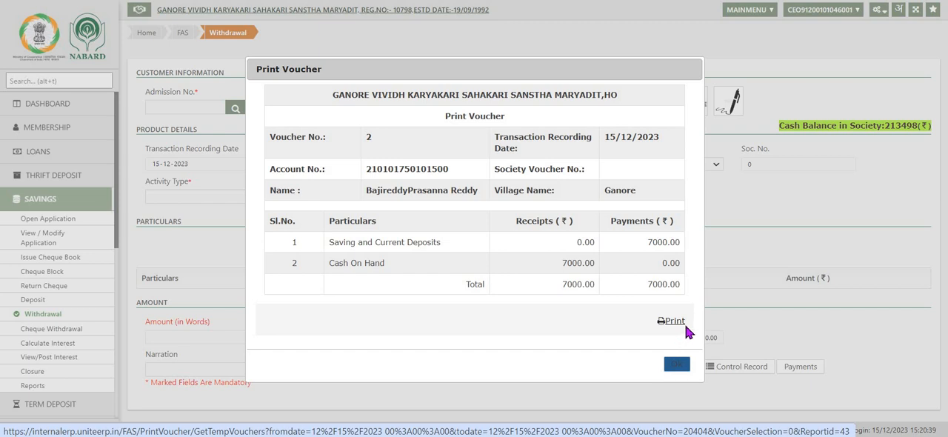
pyautogui.click(674, 365)
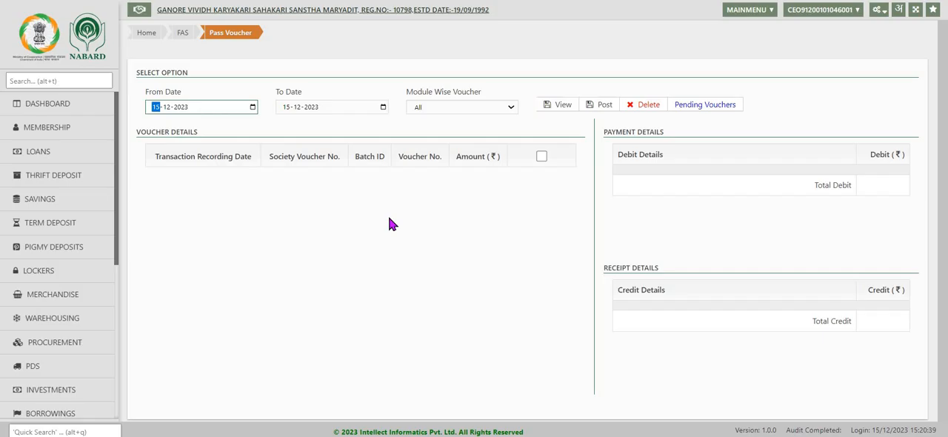
# - List the vouchers for 15-12-2023 on the Pass Voucher screen and post the 7000 withdrawal voucher
pyautogui.click(566, 106)
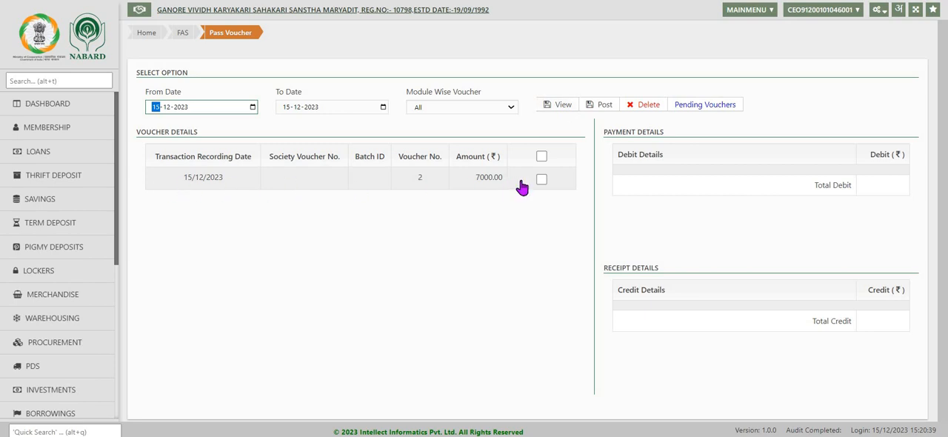
pyautogui.click(543, 180)
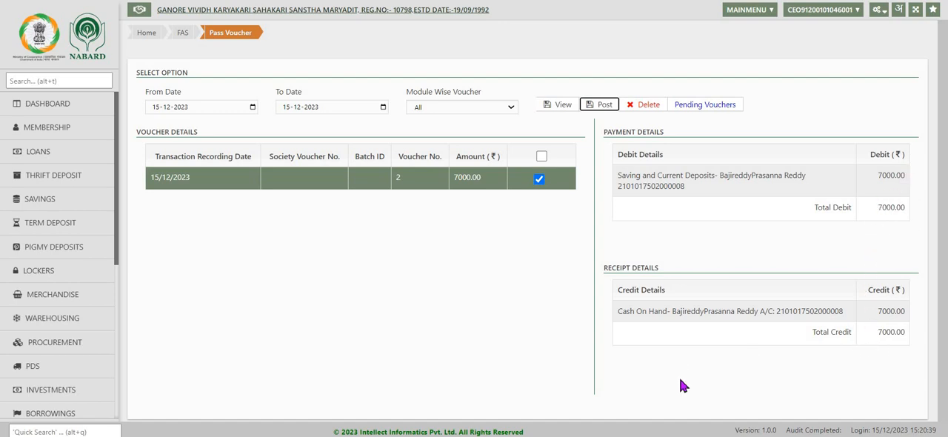
pyautogui.scroll(-1, 556, 258)
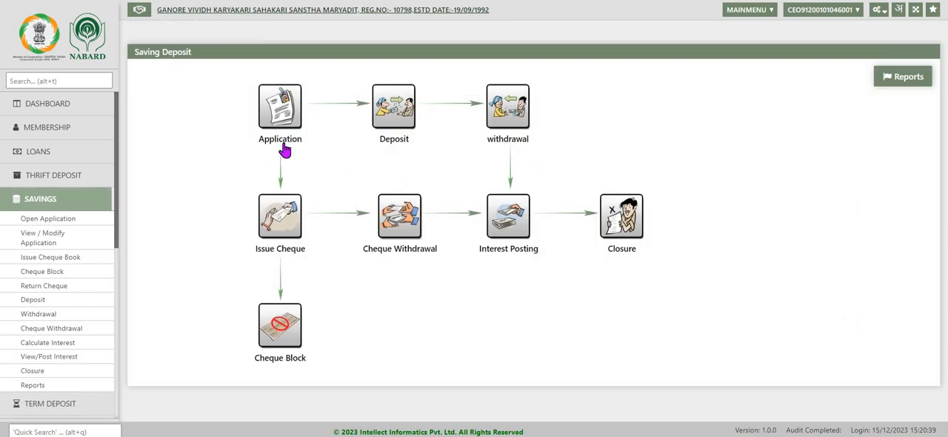
# - Open the savings interest calculation form and choose the Saving Deposits product
pyautogui.click(516, 237)
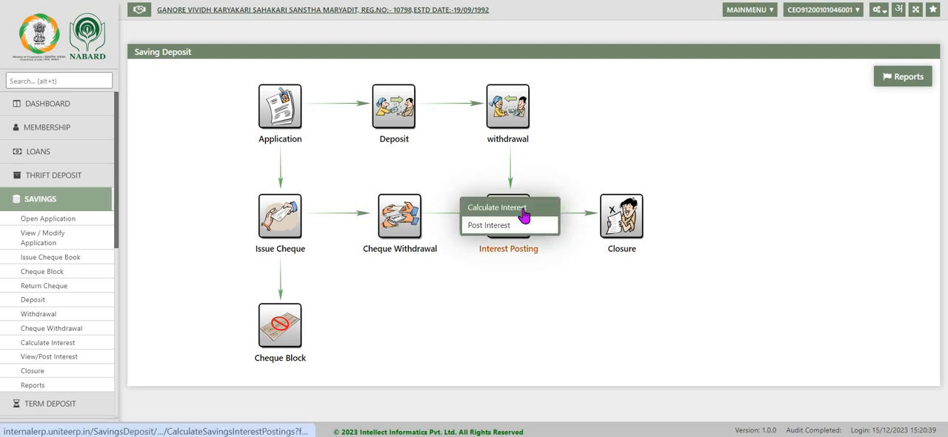
pyautogui.click(524, 209)
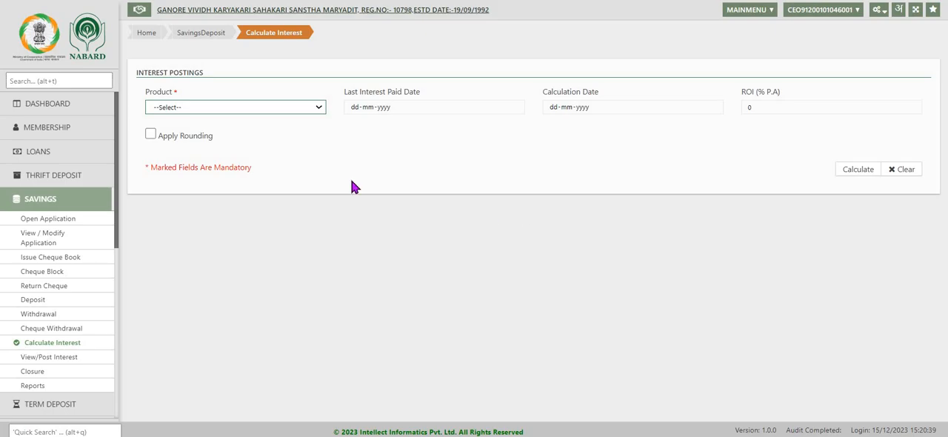
pyautogui.click(319, 108)
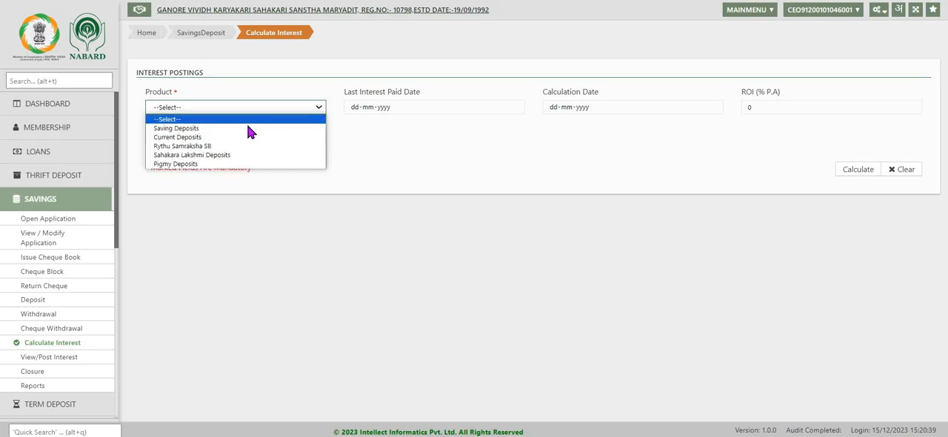
pyautogui.click(247, 129)
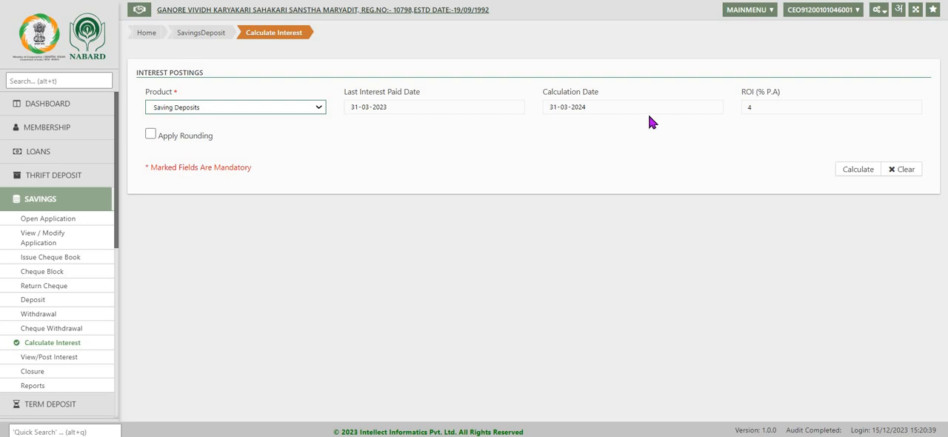
# - Apply rounding, calculate the interest for Saving Deposits and close the calculation status details
pyautogui.click(853, 171)
pyautogui.click(151, 137)
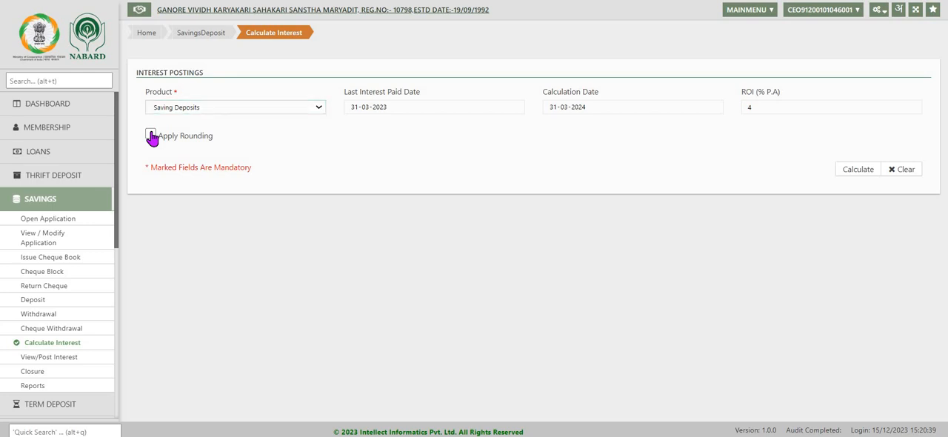
pyautogui.click(854, 172)
pyautogui.click(459, 246)
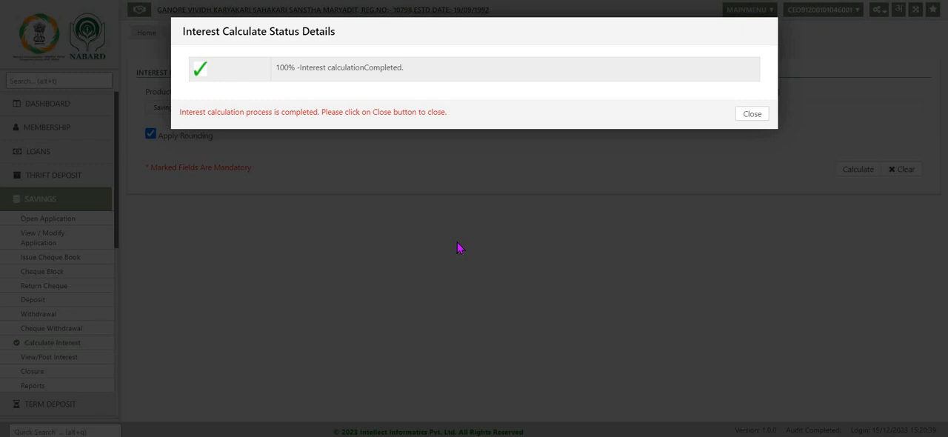
pyautogui.click(753, 115)
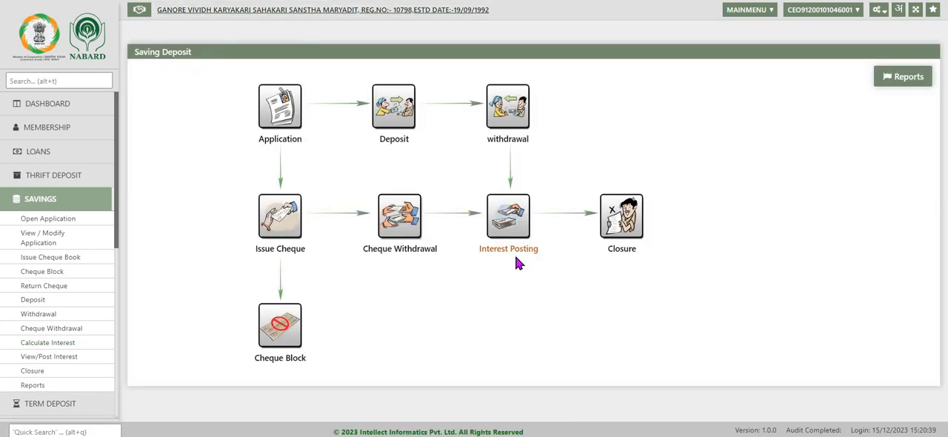
# - Open the SB Closure form and load the member's savings account by admission number
pyautogui.click(633, 233)
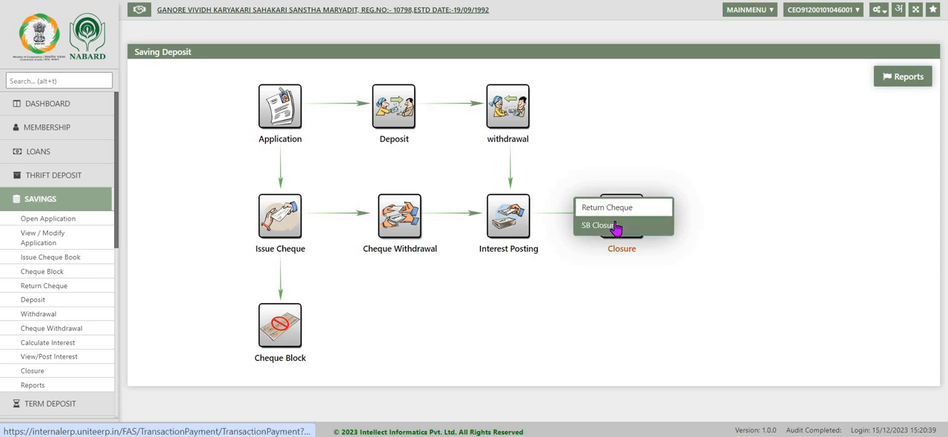
pyautogui.click(615, 225)
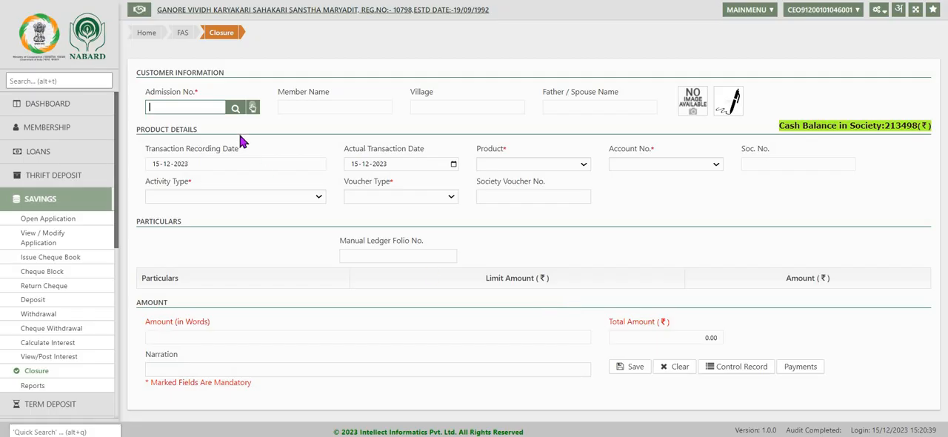
pyautogui.write('101500')
pyautogui.press('Return')
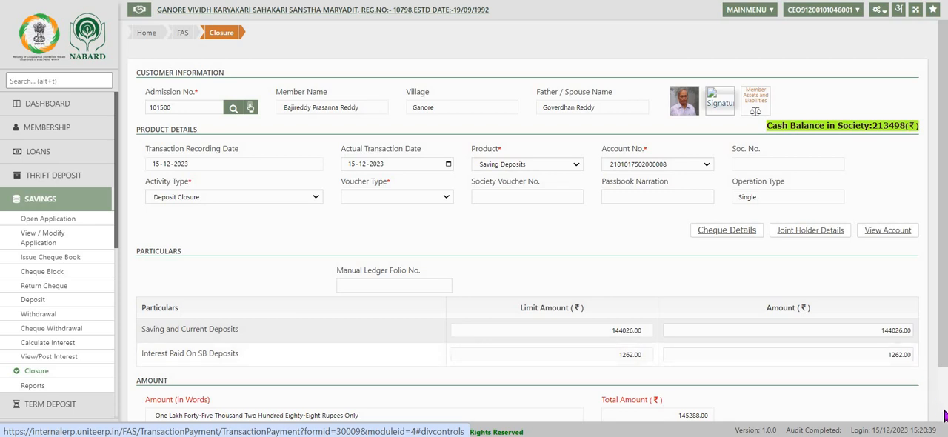
# - Review the closure amounts and narration, and clear the closure form without saving
pyautogui.scroll(-2, 945, 416)
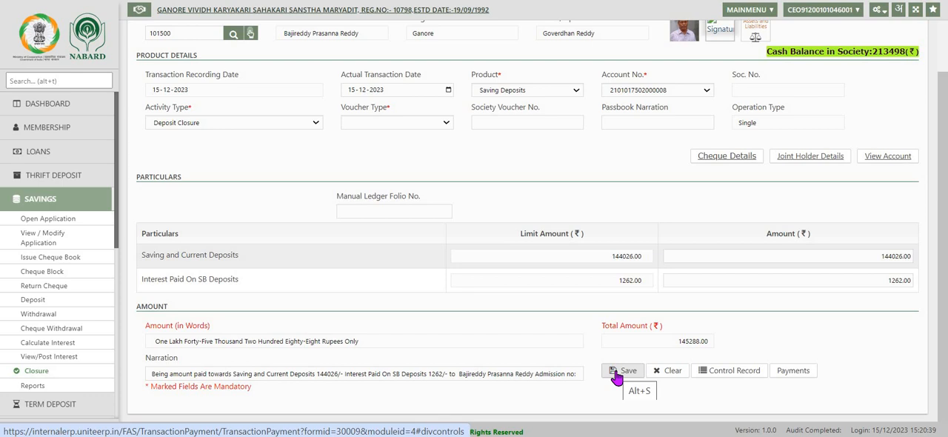
pyautogui.click(671, 372)
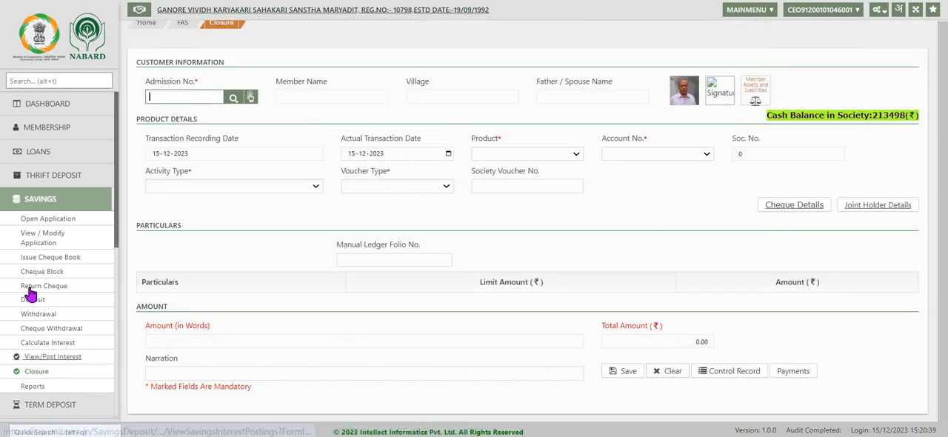